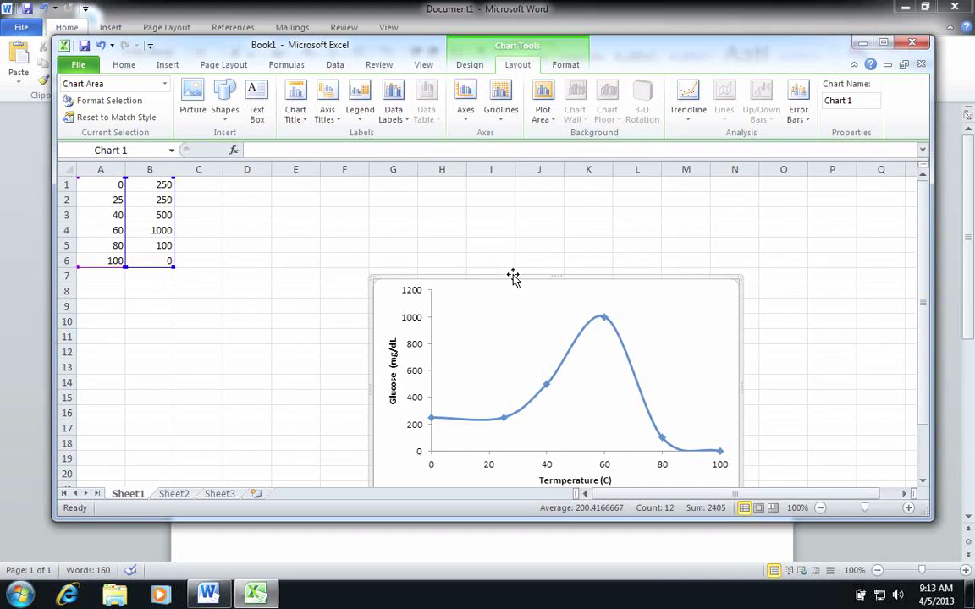
In Excel, move the temperature–glucose chart up beside its data and copy the chart.
{"action": "left_click_drag", "start_coordinate": [513, 278], "coordinate": [409, 209]}
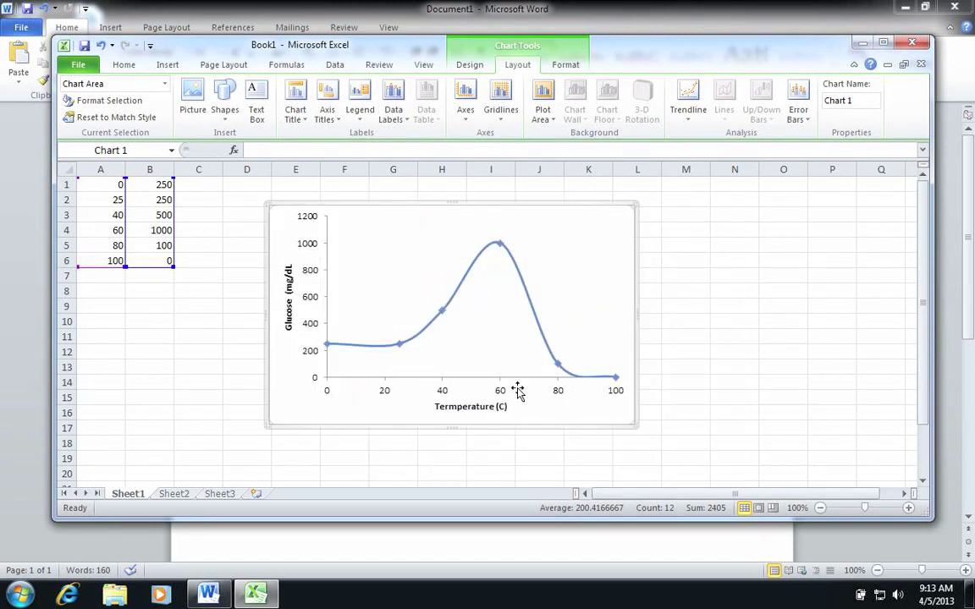
{"action": "left_click", "coordinate": [541, 551]}
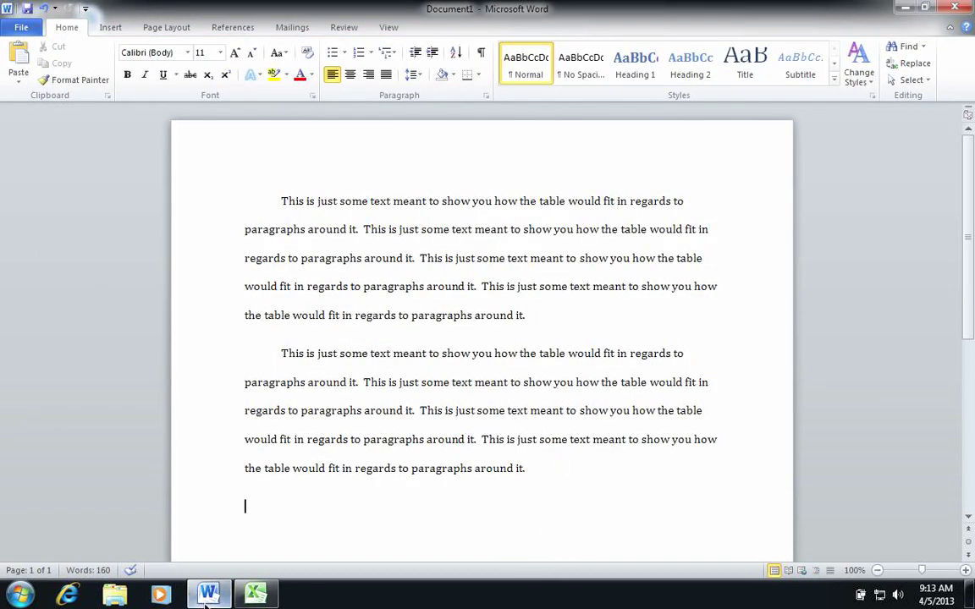
{"action": "left_click", "coordinate": [246, 592]}
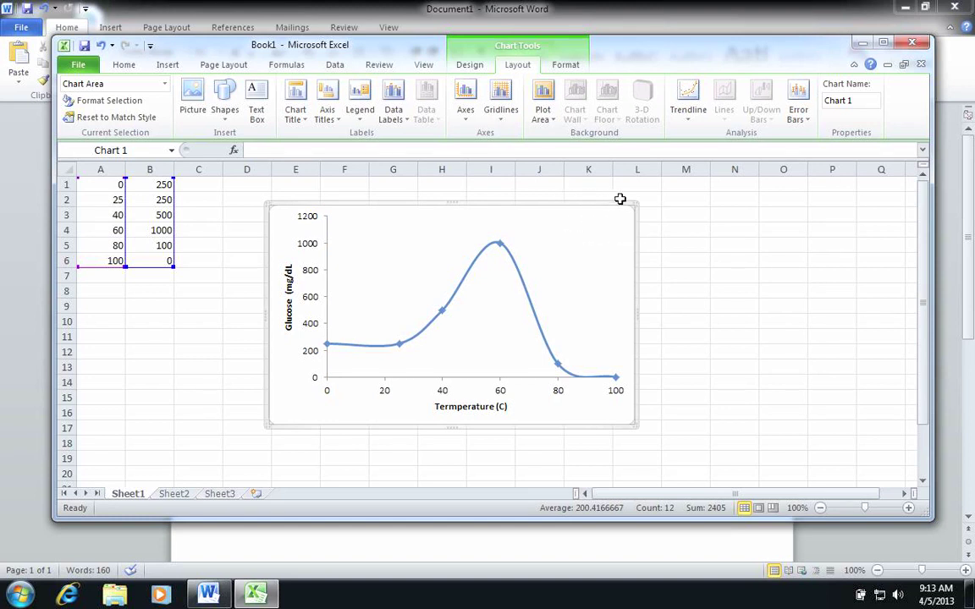
{"action": "right_click", "coordinate": [637, 263]}
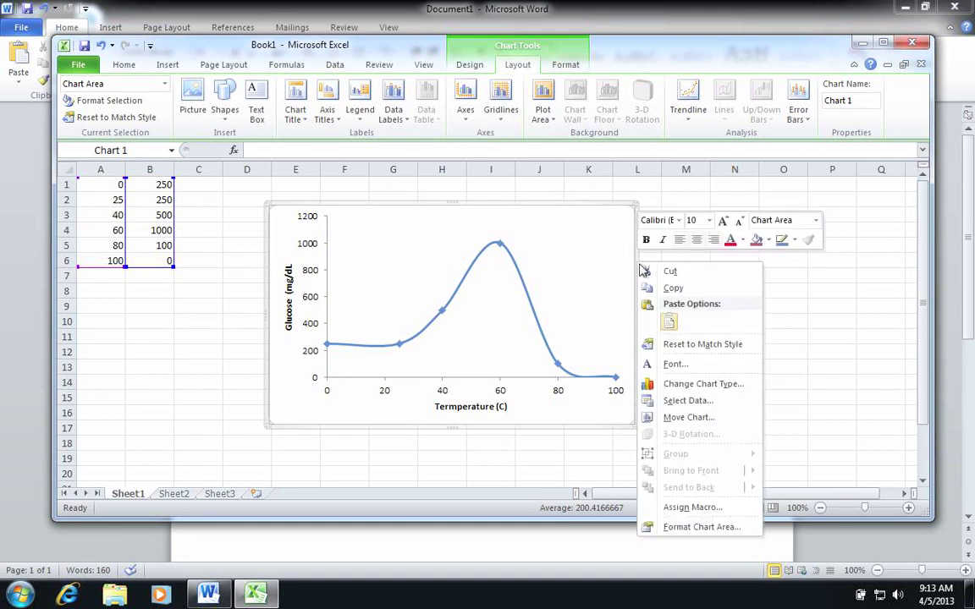
{"action": "left_click", "coordinate": [659, 286]}
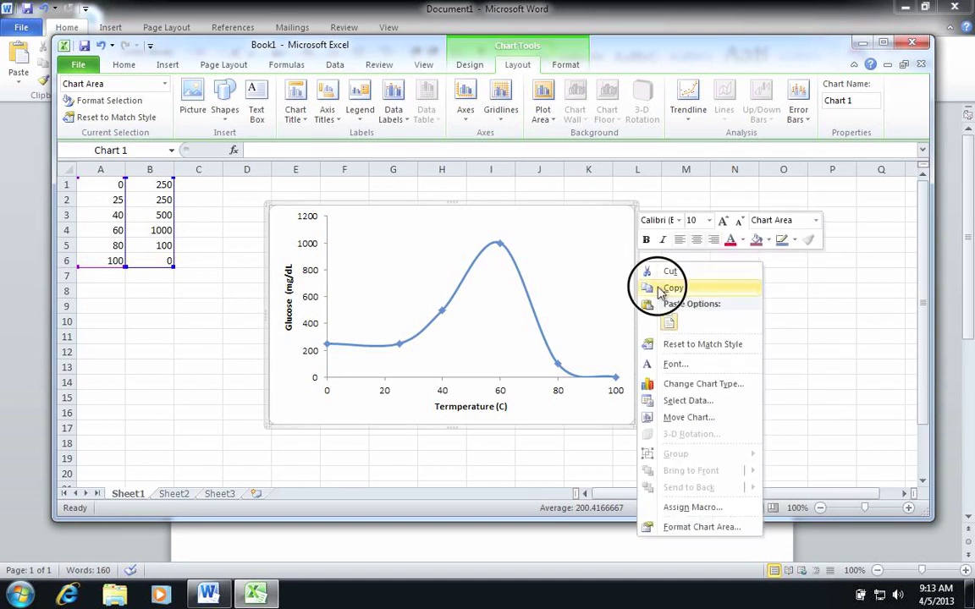
Paste the chart on a new unindented line after paragraph one, using destination theme and embedded workbook.
{"action": "left_click", "coordinate": [468, 560]}
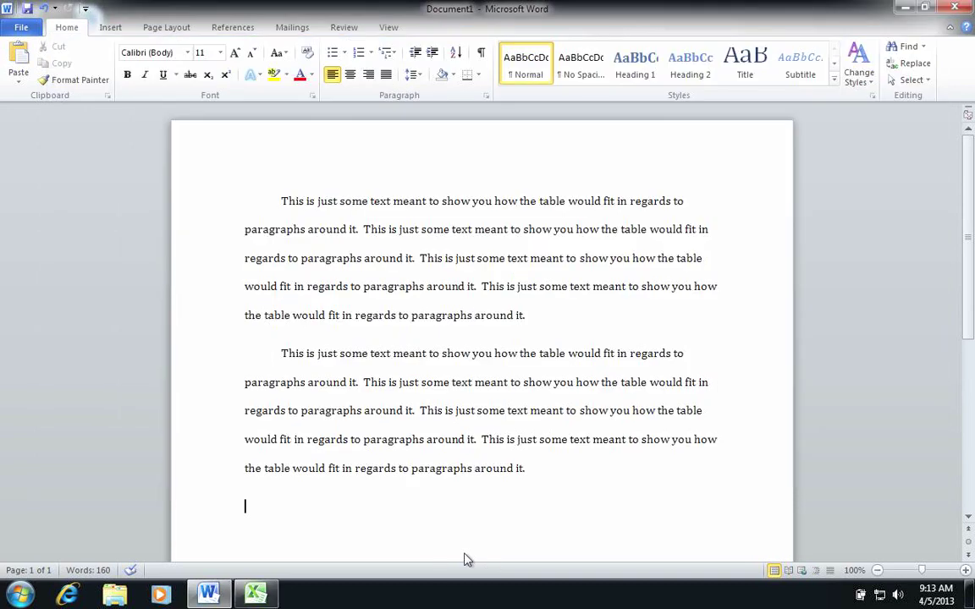
{"action": "left_click", "coordinate": [577, 318]}
{"action": "key", "text": "Return"}
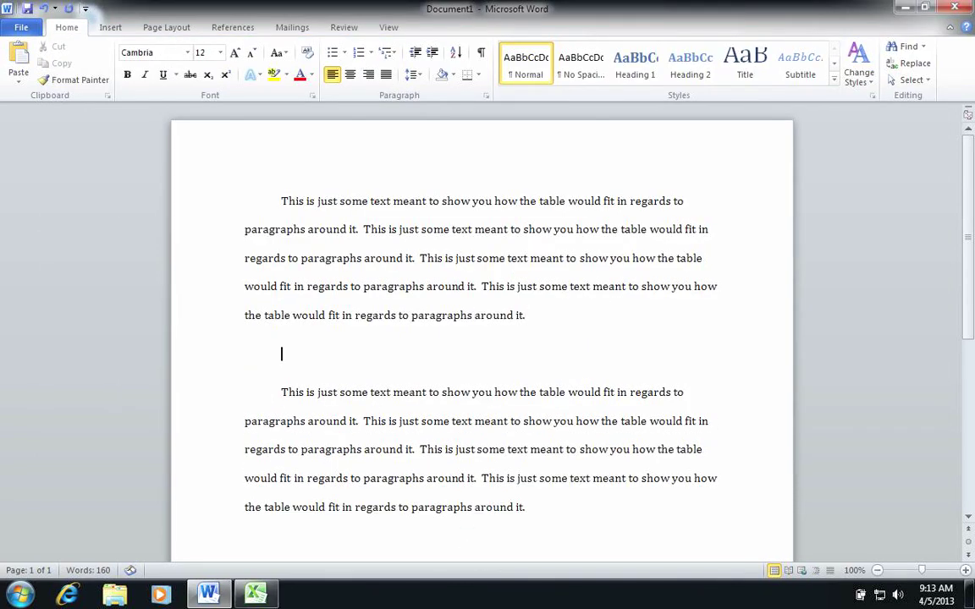
{"action": "key", "text": "BackSpace"}
{"action": "right_click", "coordinate": [275, 363]}
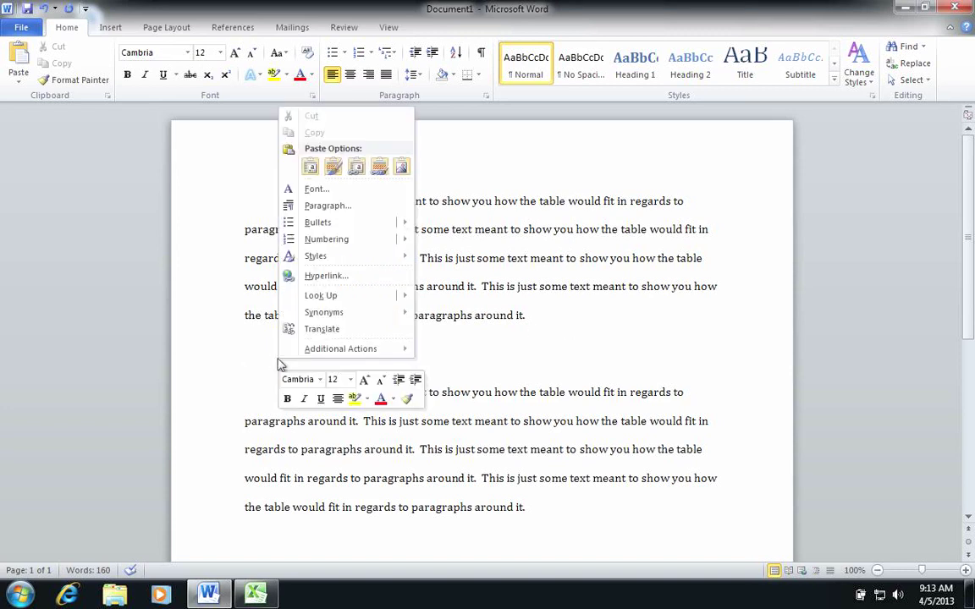
{"action": "left_click", "coordinate": [310, 169]}
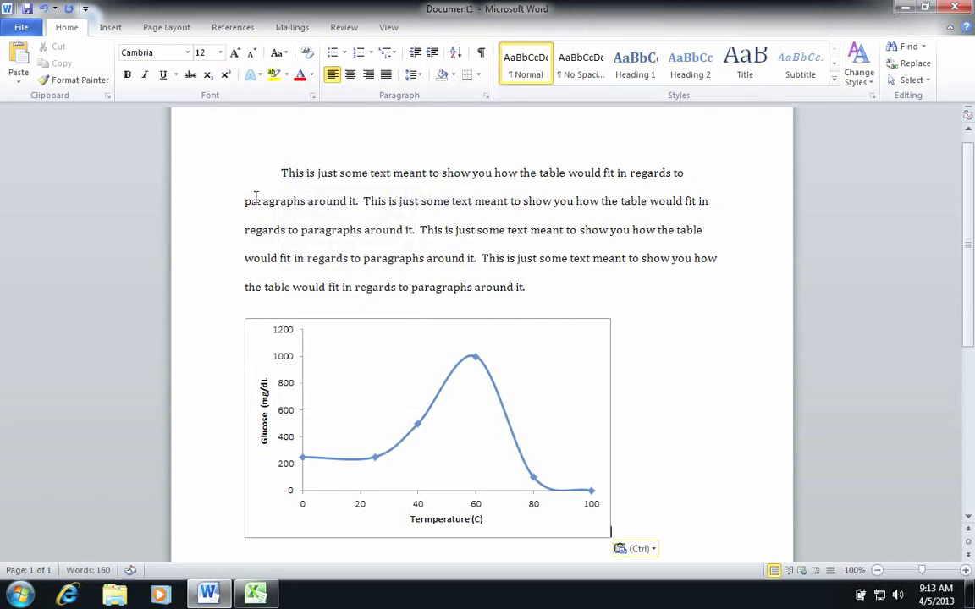
{"action": "scroll", "coordinate": [549, 319], "scroll_direction": "down", "scroll_amount": 3}
{"action": "scroll", "coordinate": [550, 318], "scroll_direction": "up", "scroll_amount": 2}
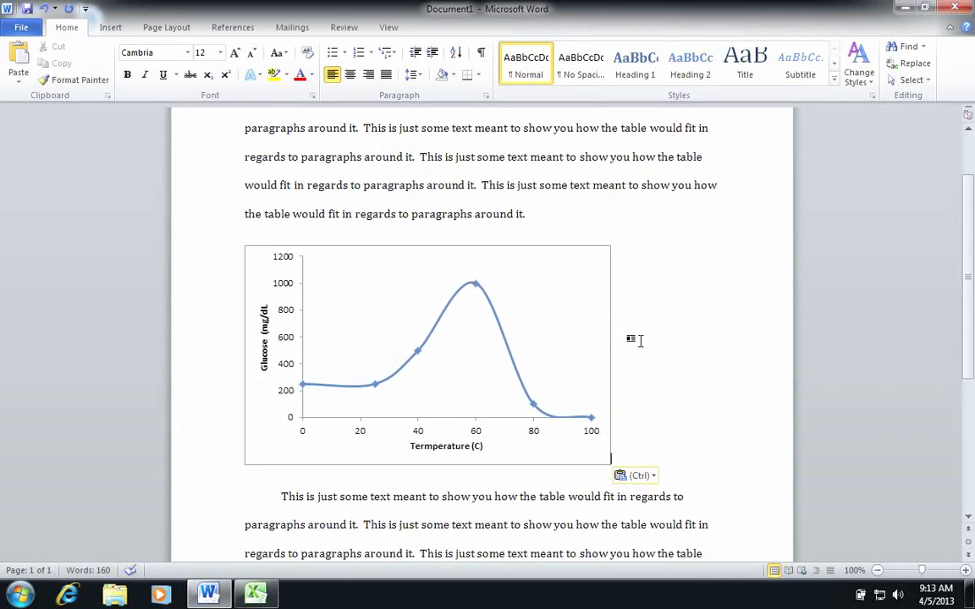
Set the glucose chart's text wrapping to In Front of Text.
{"action": "left_click", "coordinate": [543, 249]}
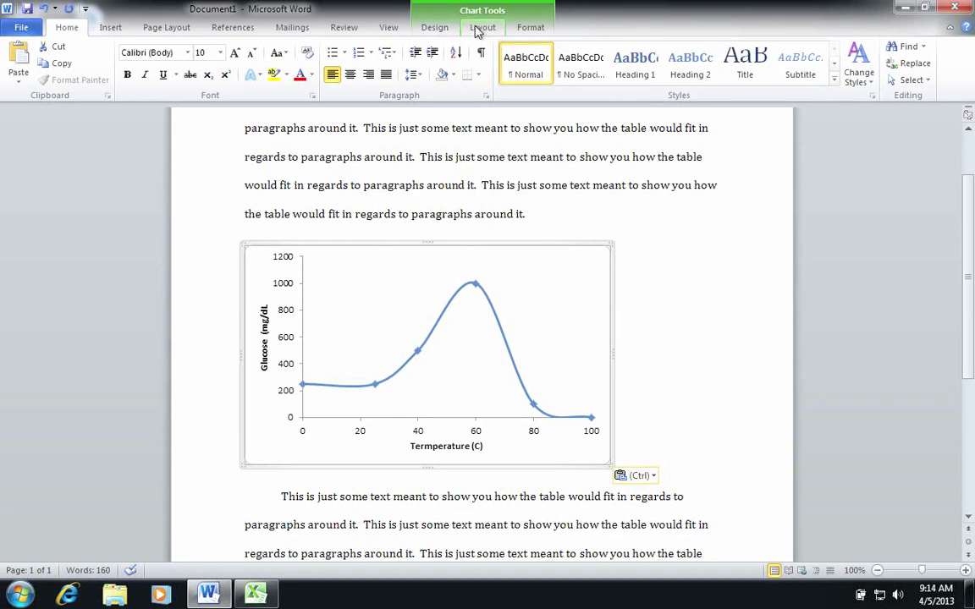
{"action": "left_click", "coordinate": [533, 242]}
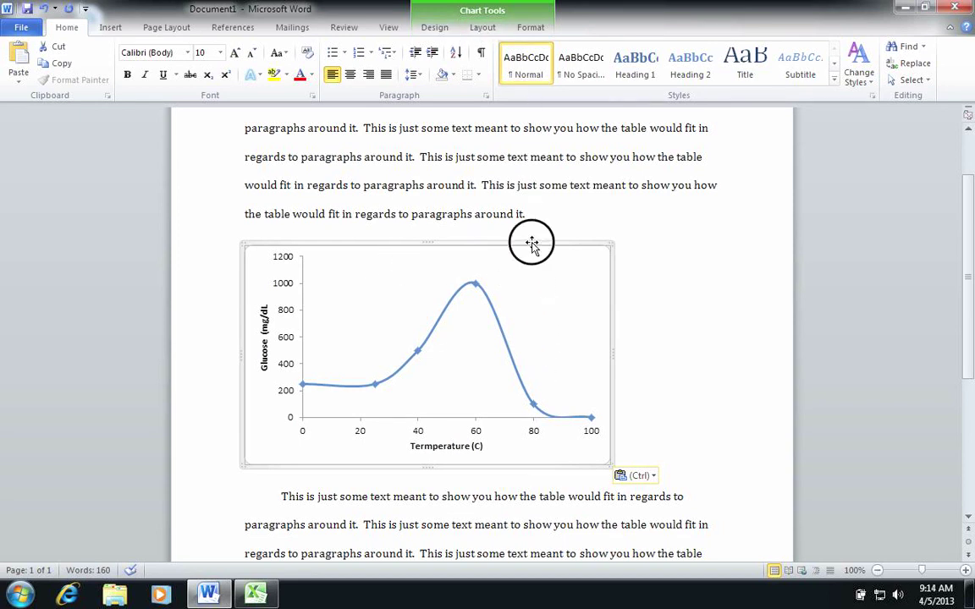
{"action": "left_click", "coordinate": [530, 30]}
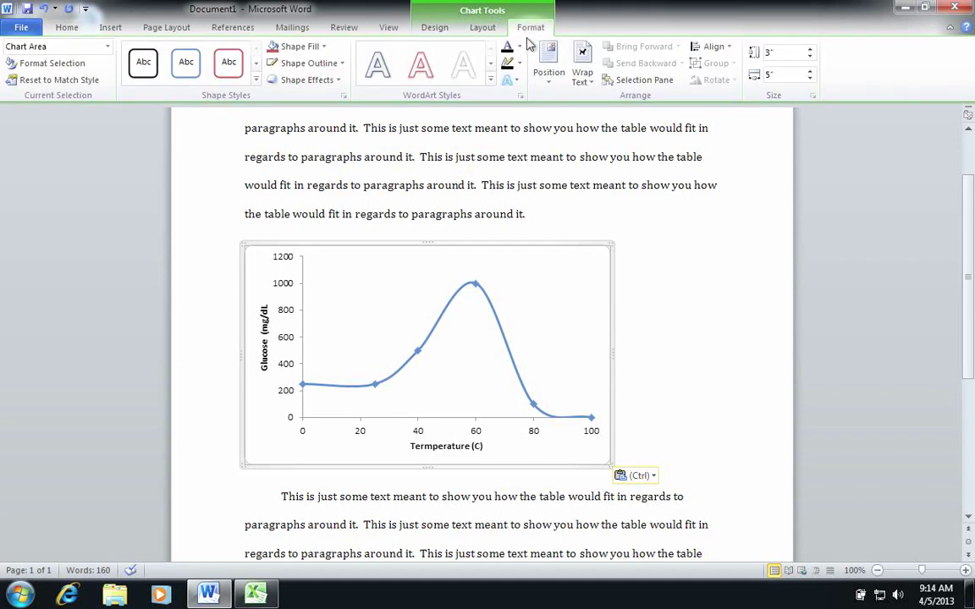
{"action": "left_click", "coordinate": [584, 82]}
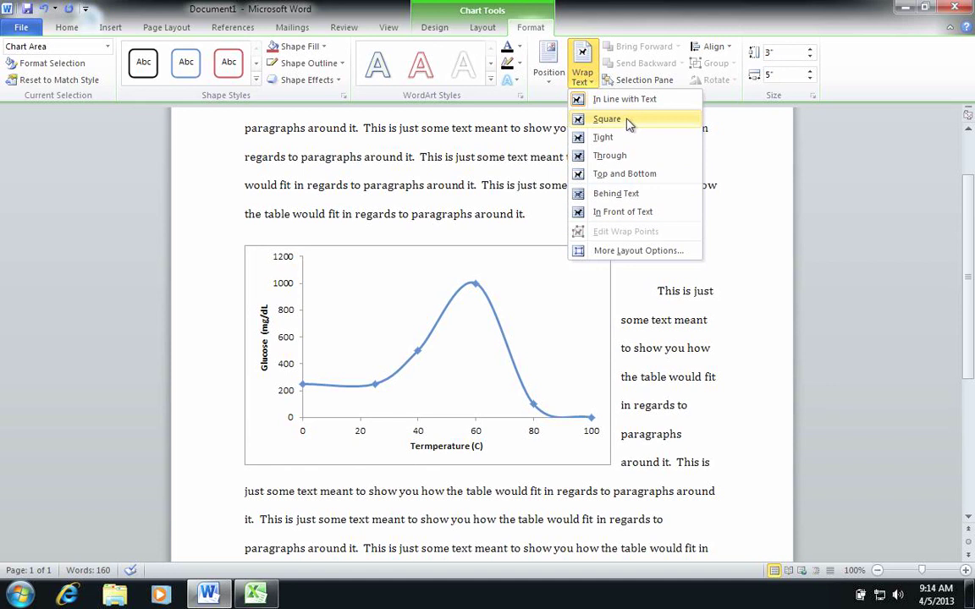
{"action": "left_click", "coordinate": [551, 78]}
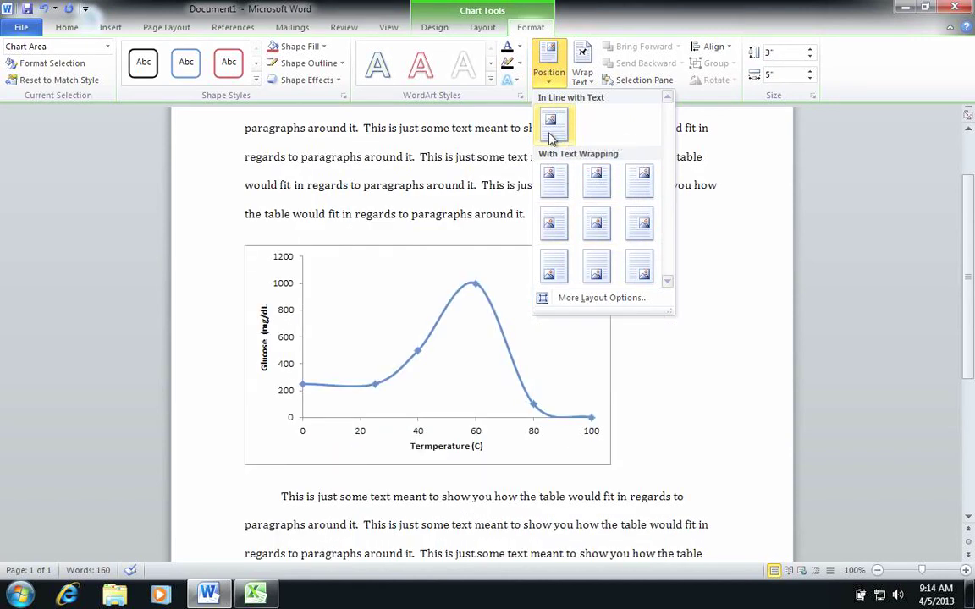
{"action": "left_click", "coordinate": [519, 29]}
{"action": "left_click", "coordinate": [583, 66]}
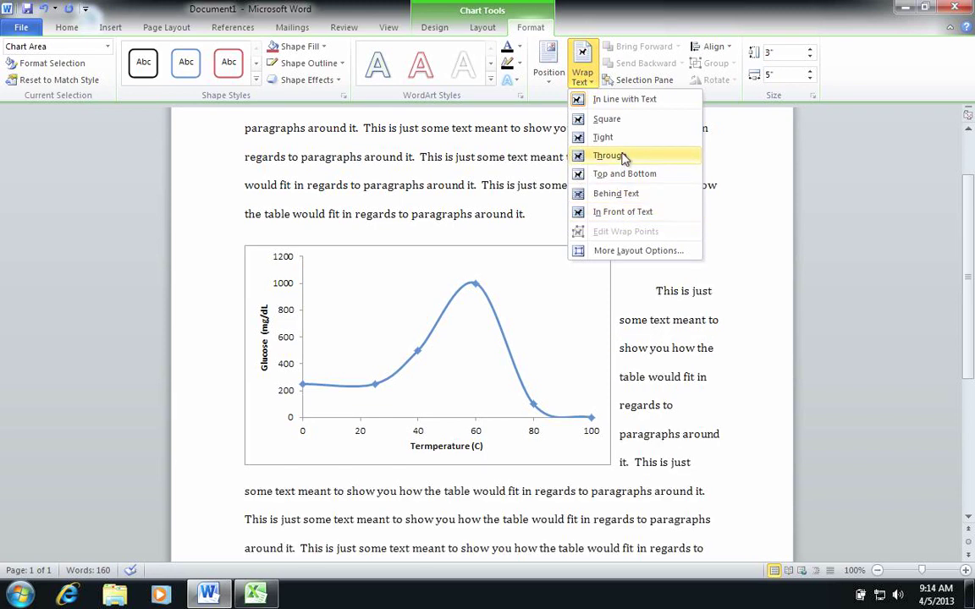
{"action": "left_click", "coordinate": [633, 214]}
{"action": "left_click", "coordinate": [595, 213]}
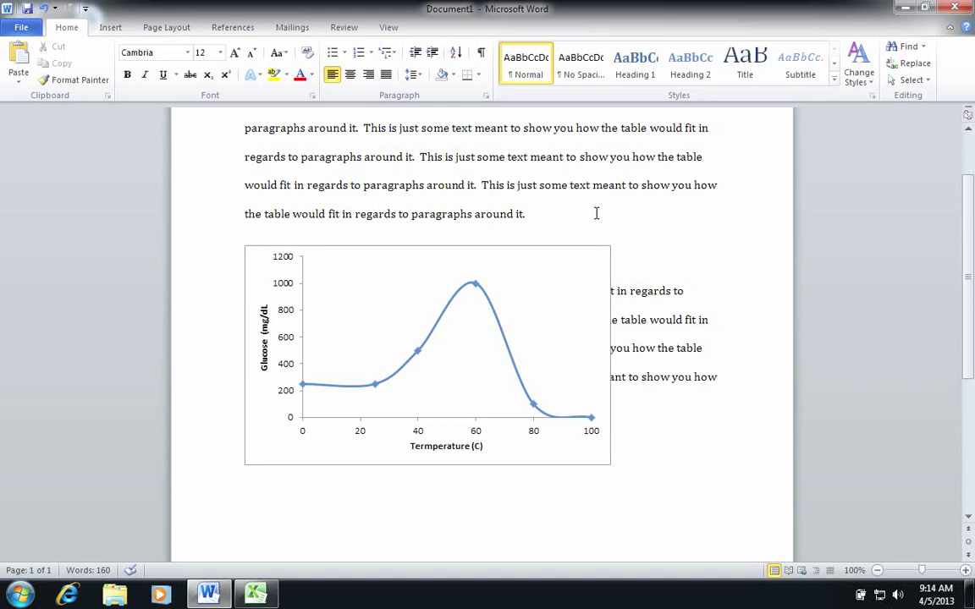
Drag the chart into the gap between the two paragraphs.
{"action": "left_click", "coordinate": [500, 255]}
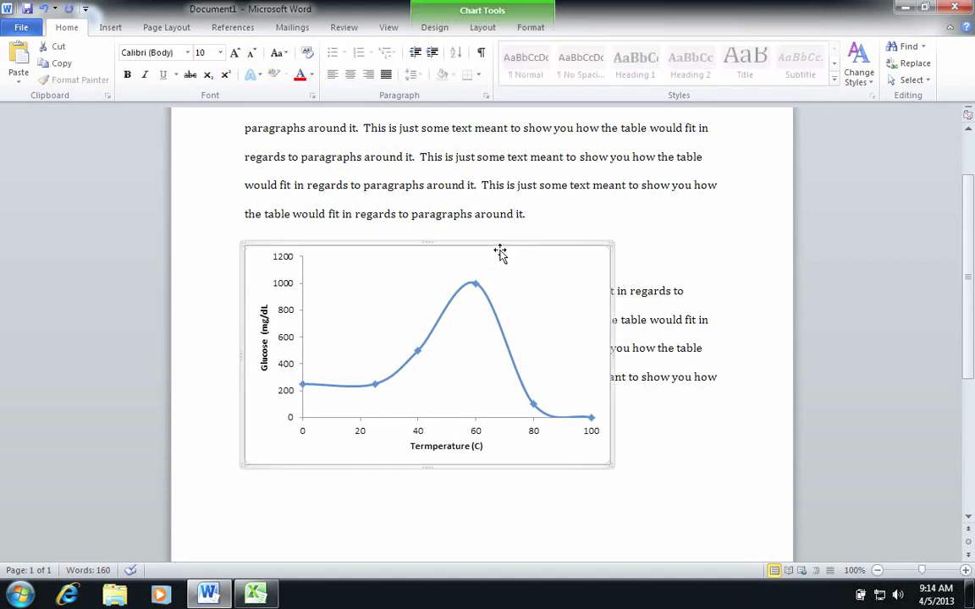
{"action": "left_click_drag", "start_coordinate": [501, 251], "coordinate": [558, 238]}
{"action": "left_click", "coordinate": [555, 210]}
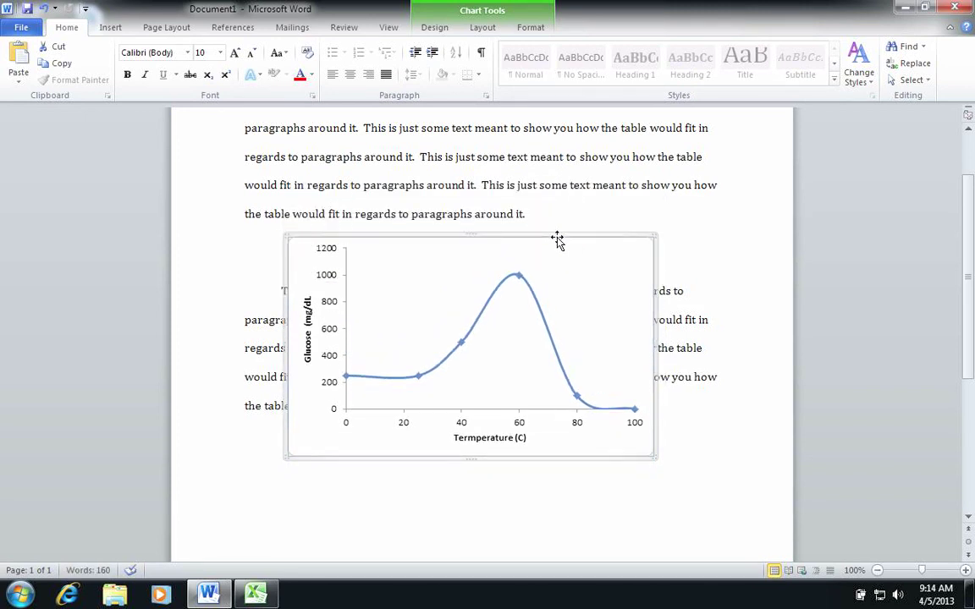
{"action": "left_click", "coordinate": [561, 217]}
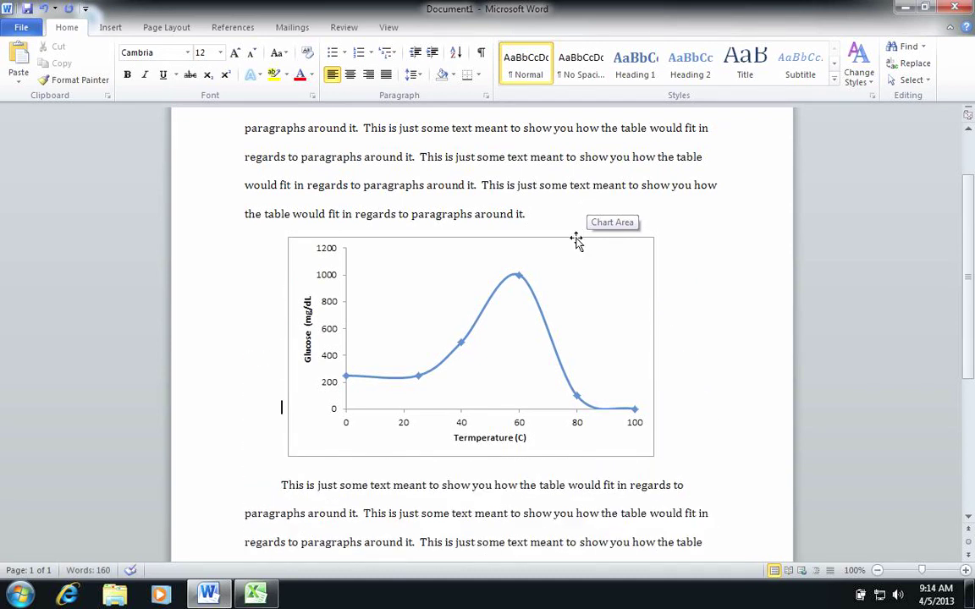
Reselect the chart and check that it no longer covers any text.
{"action": "scroll", "coordinate": [575, 241], "scroll_direction": "down", "scroll_amount": 5}
{"action": "scroll", "coordinate": [477, 232], "scroll_direction": "up", "scroll_amount": 2}
{"action": "scroll", "coordinate": [412, 246], "scroll_direction": "up", "scroll_amount": 3}
{"action": "left_click", "coordinate": [436, 241]}
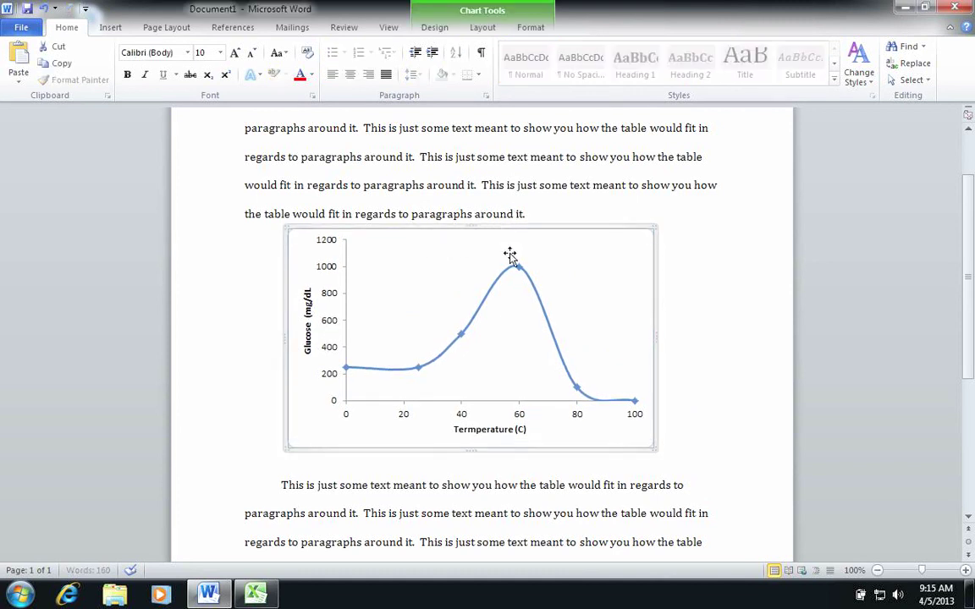
{"action": "scroll", "coordinate": [480, 397], "scroll_direction": "down", "scroll_amount": 1}
{"action": "scroll", "coordinate": [480, 398], "scroll_direction": "down", "scroll_amount": 2}
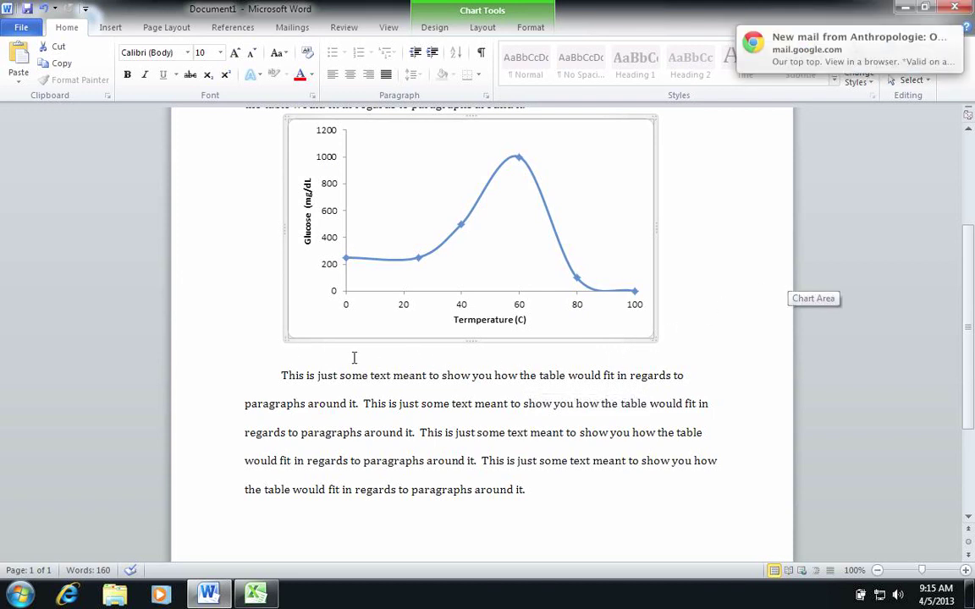
{"action": "left_click", "coordinate": [310, 340]}
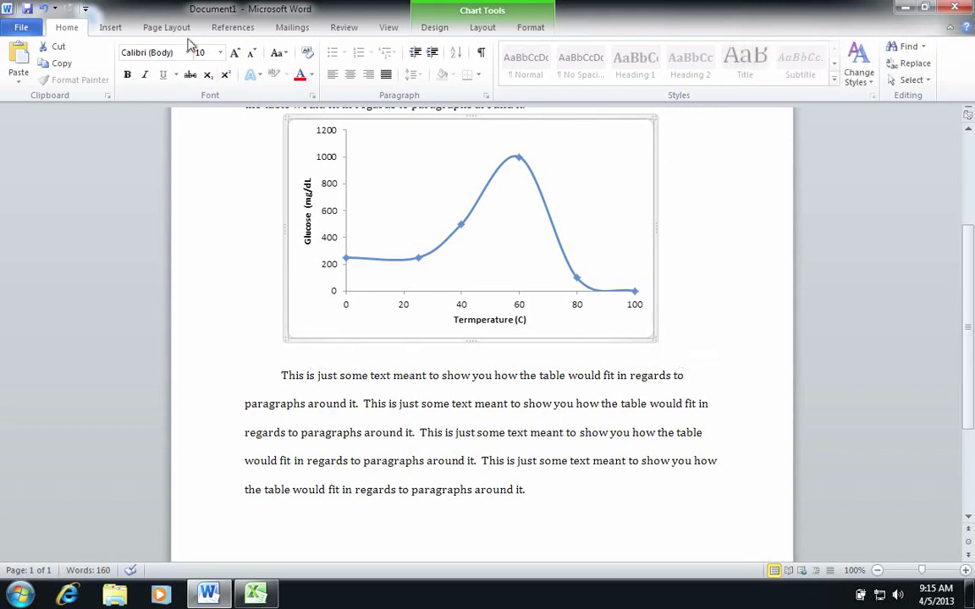
Insert a Simple Text Box and start typing the Figure 1 caption into it.
{"action": "left_click", "coordinate": [103, 31]}
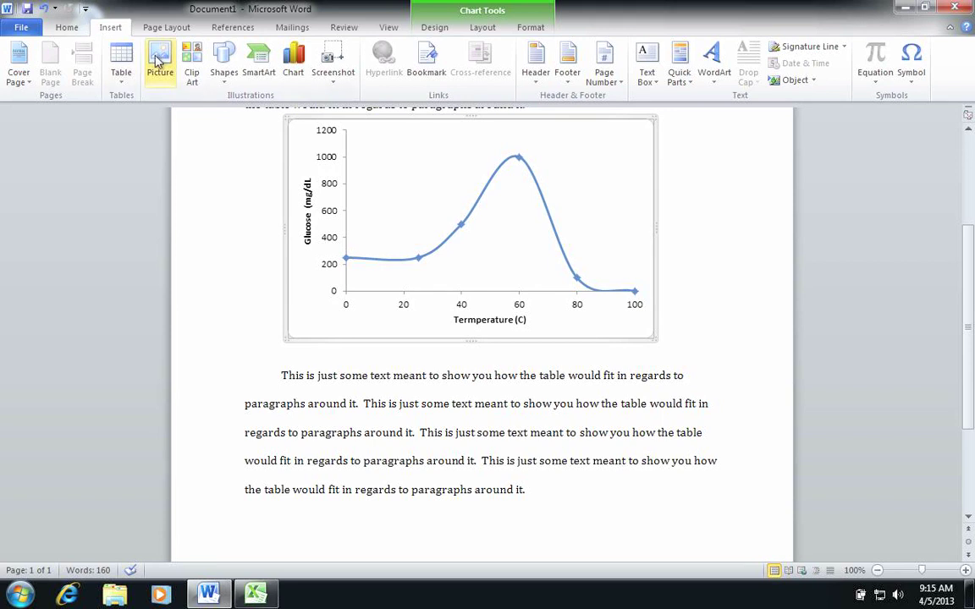
{"action": "left_click", "coordinate": [648, 63]}
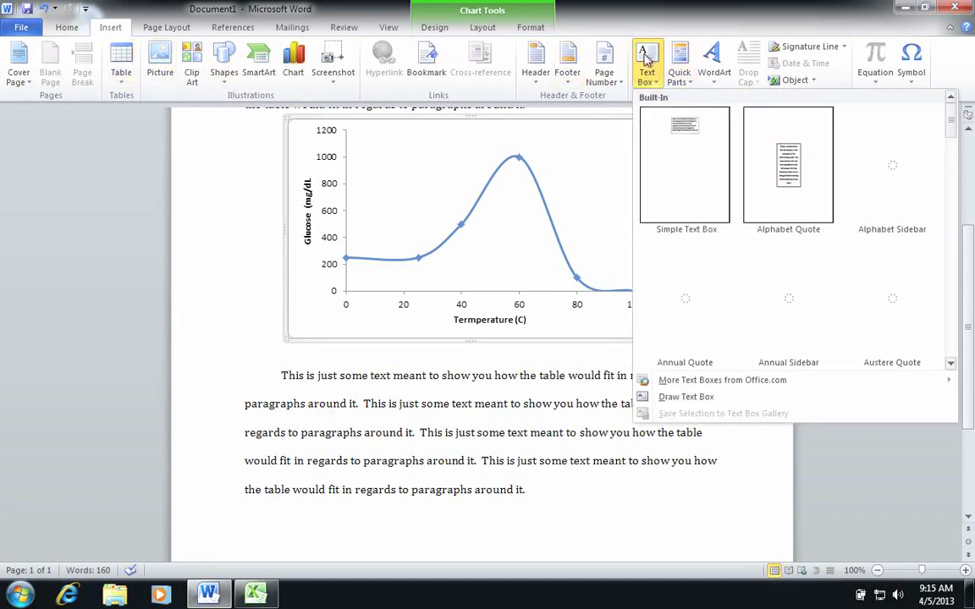
{"action": "left_click", "coordinate": [681, 161]}
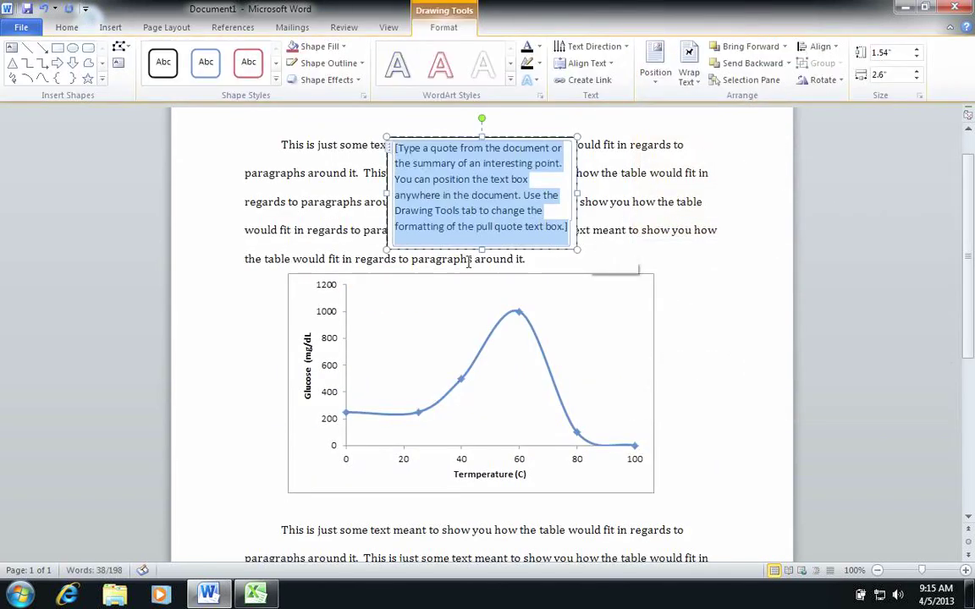
{"action": "type", "text": "Figure"}
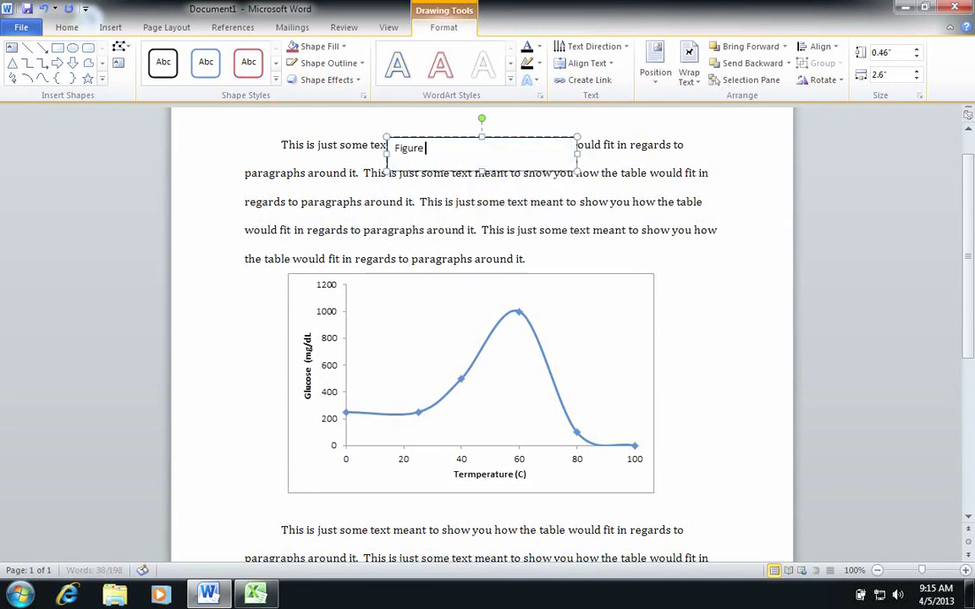
{"action": "type", "text": " 1. Deter"}
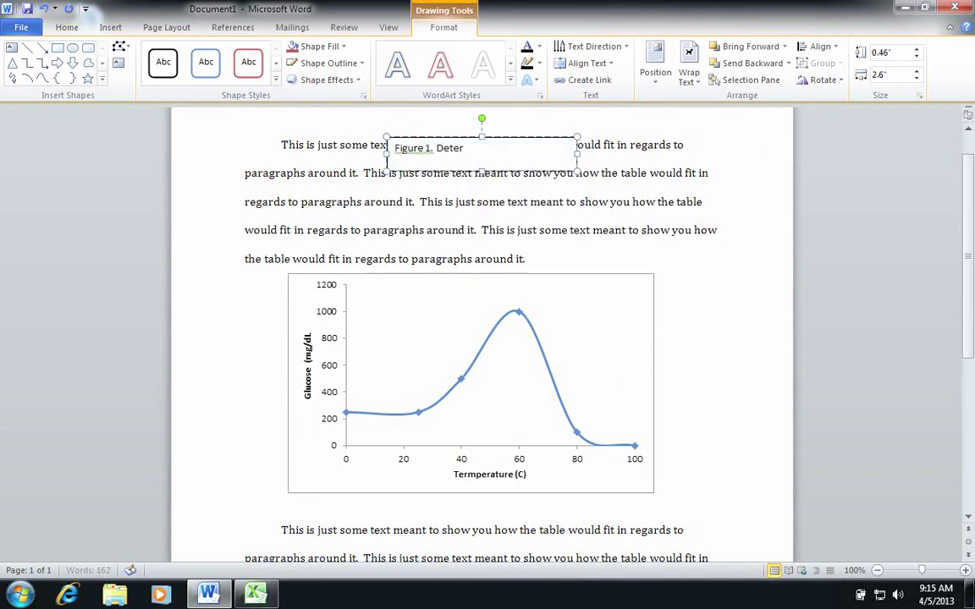
{"action": "type", "text": " Optimal Temperature of L"}
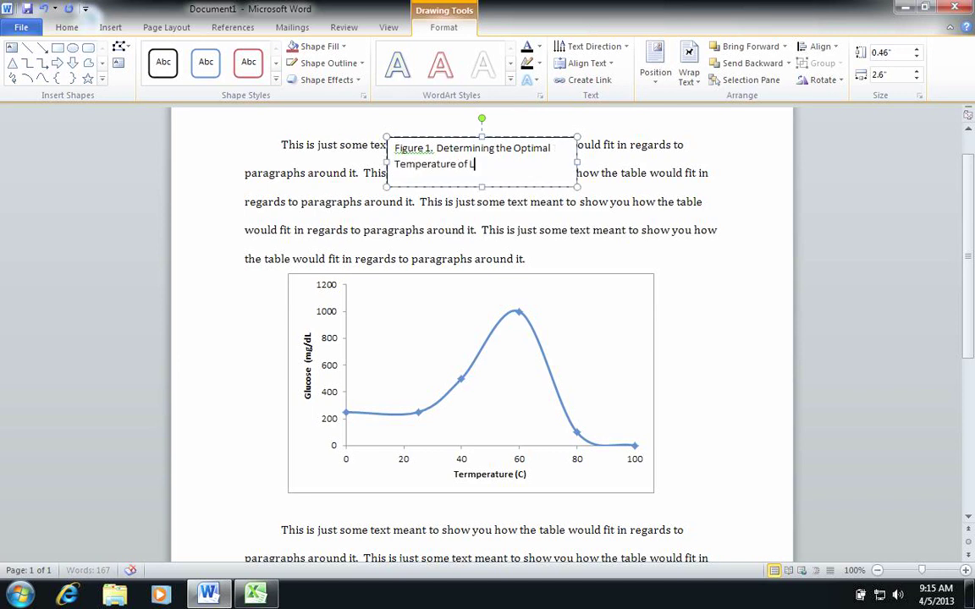
{"action": "type", "text": "ase"}
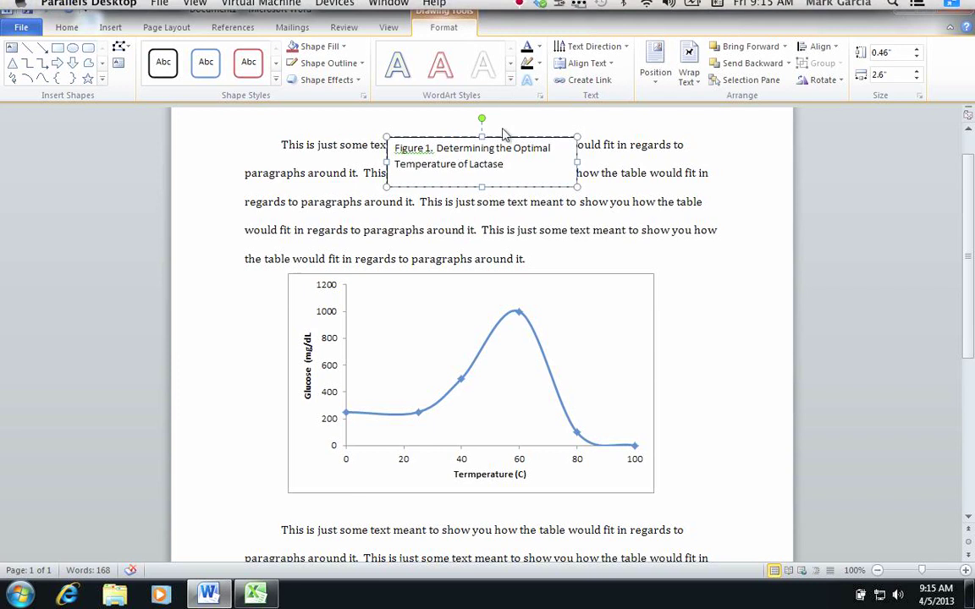
Move the caption box beneath the chart and resize it to one line at chart width.
{"action": "scroll", "coordinate": [481, 339], "scroll_direction": "down", "scroll_amount": 3}
{"action": "scroll", "coordinate": [508, 121], "scroll_direction": "up", "scroll_amount": 3}
{"action": "left_click_drag", "start_coordinate": [512, 140], "coordinate": [409, 492]}
{"action": "left_click_drag", "start_coordinate": [475, 516], "coordinate": [658, 506]}
{"action": "left_click_drag", "start_coordinate": [474, 527], "coordinate": [473, 515]}
Bold the caption text and set the box's Shape Outline to No Outline.
{"action": "left_click", "coordinate": [457, 502]}
{"action": "triple_click", "coordinate": [457, 502]}
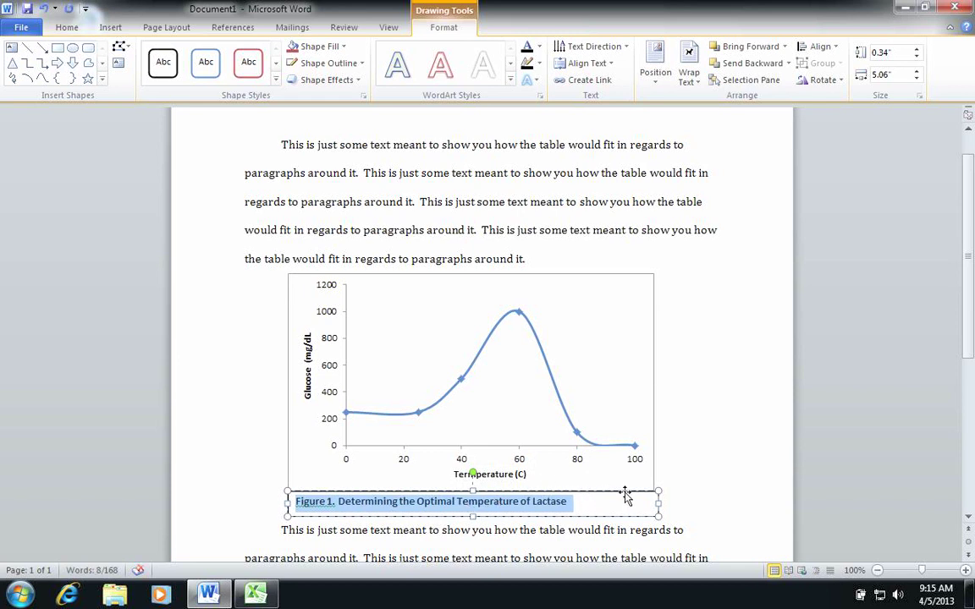
{"action": "left_click", "coordinate": [681, 485]}
{"action": "left_click", "coordinate": [648, 498]}
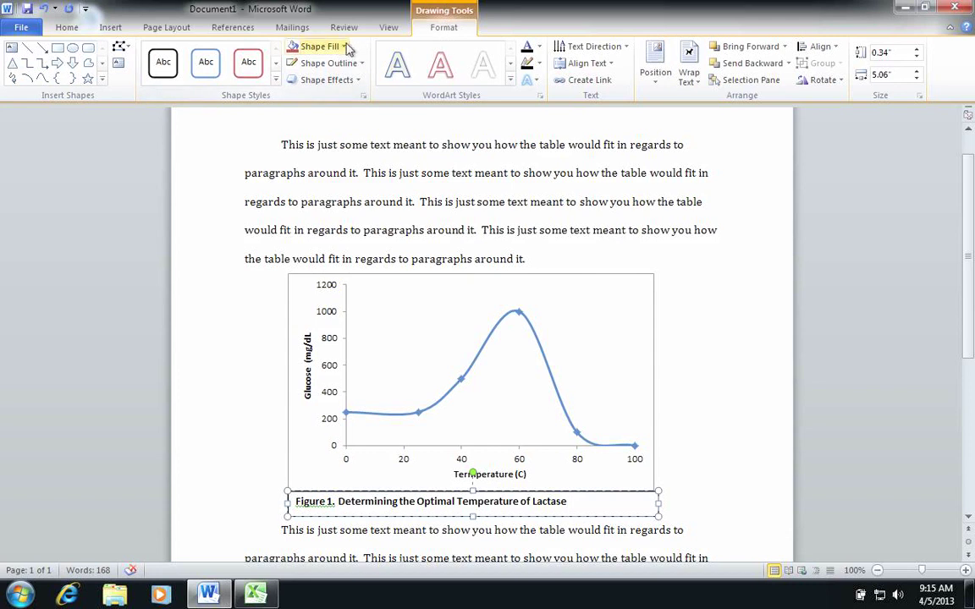
{"action": "left_click", "coordinate": [360, 66]}
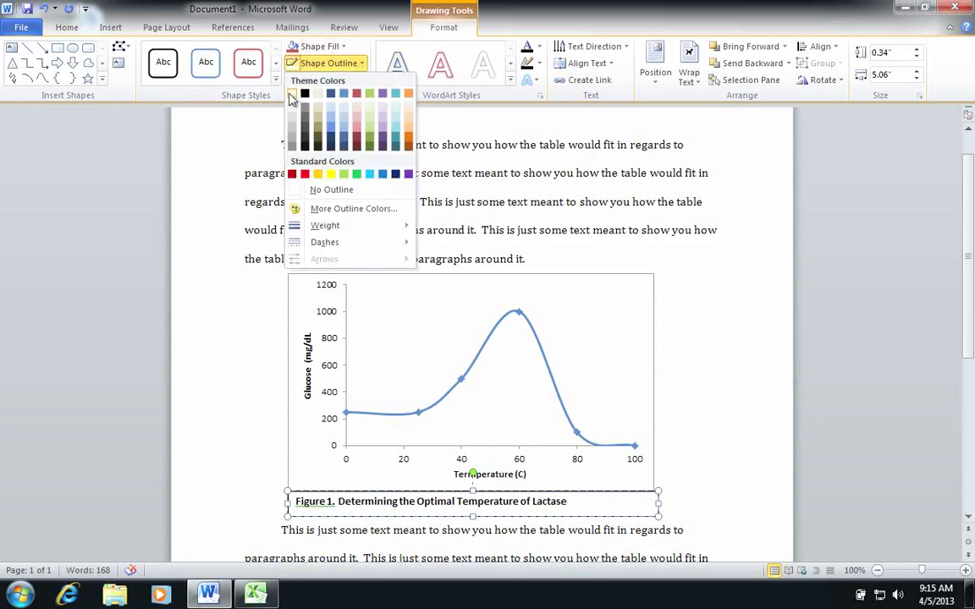
{"action": "left_click", "coordinate": [714, 383]}
{"action": "left_click", "coordinate": [711, 392]}
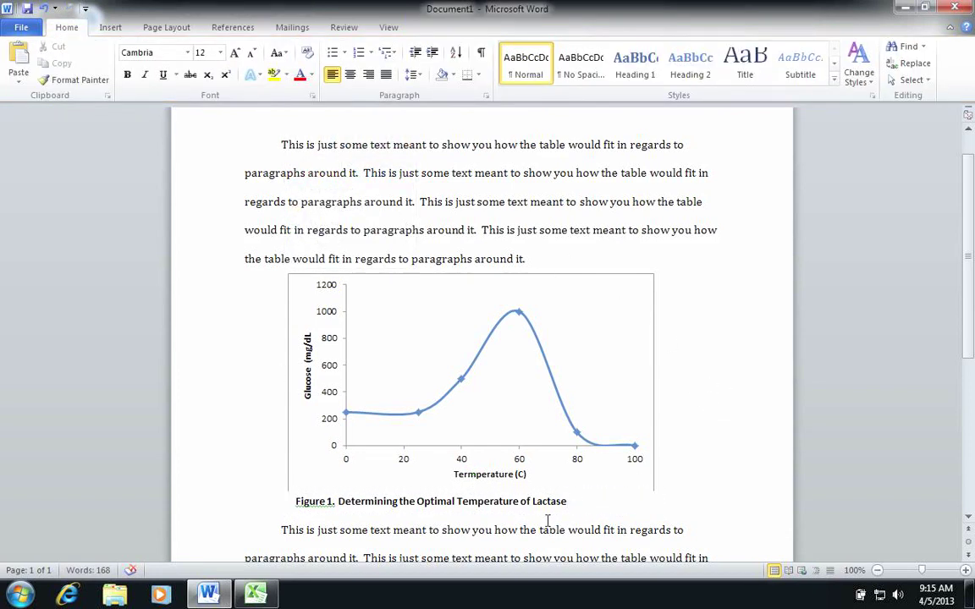
{"action": "left_click", "coordinate": [594, 500]}
{"action": "left_click", "coordinate": [595, 493]}
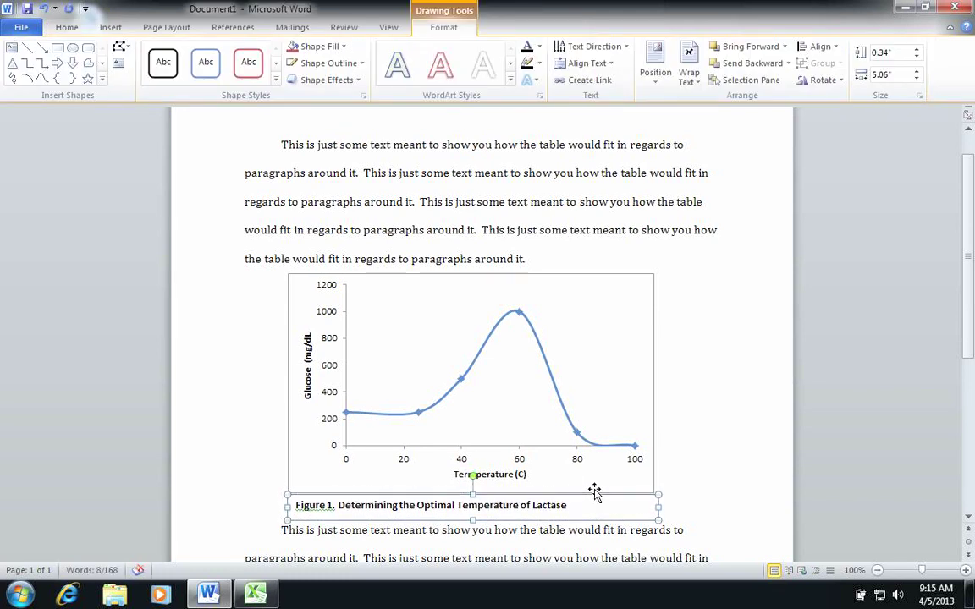
{"action": "key", "text": "Down"}
{"action": "left_click", "coordinate": [681, 349]}
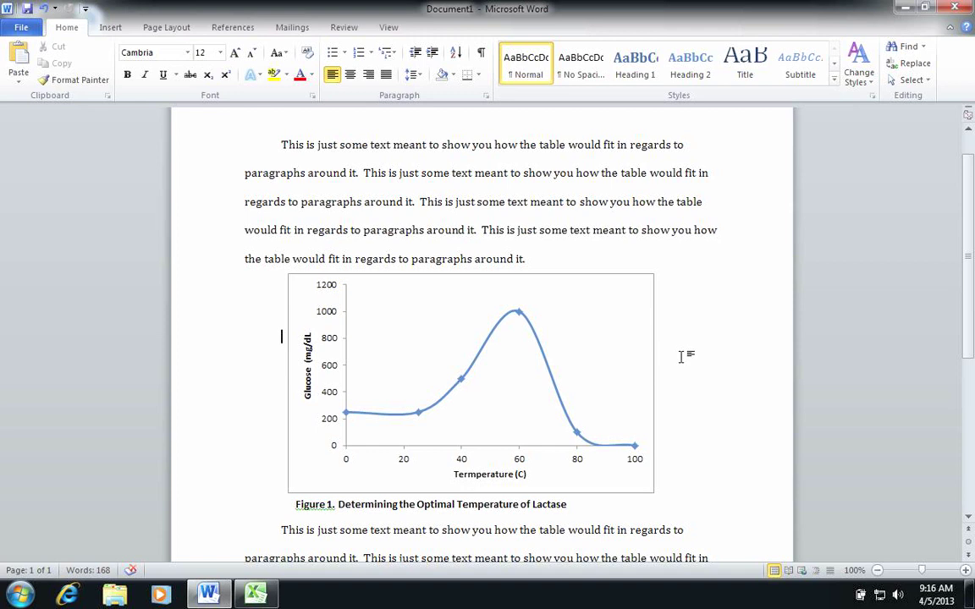
{"action": "scroll", "coordinate": [488, 356], "scroll_direction": "down", "scroll_amount": 3}
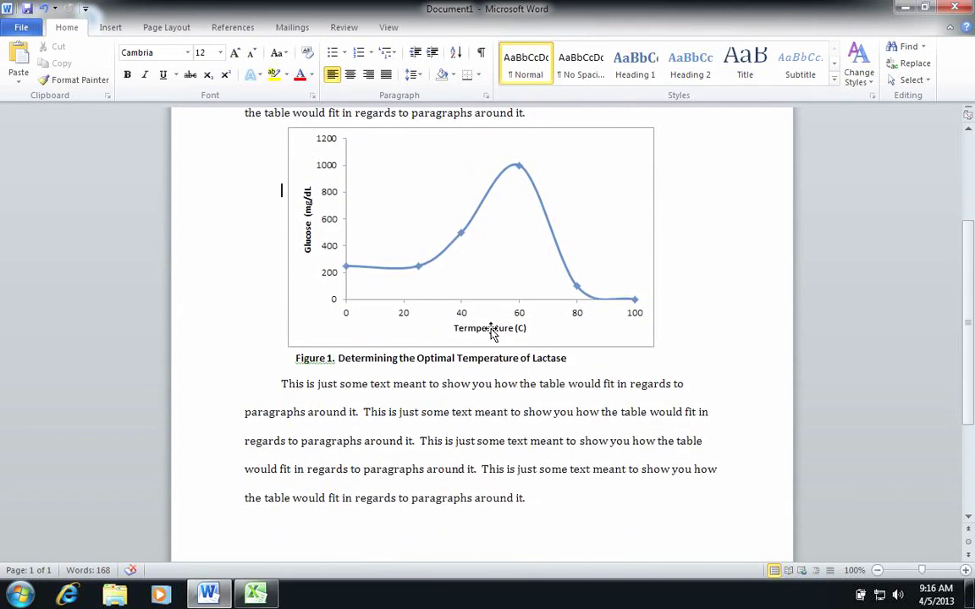
{"action": "left_click", "coordinate": [507, 179]}
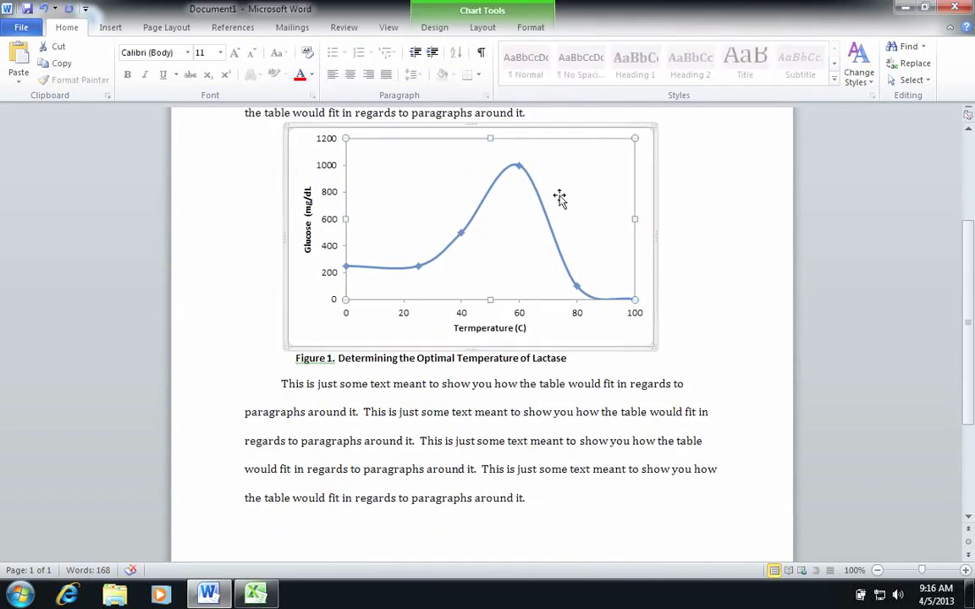
{"action": "left_click", "coordinate": [654, 160]}
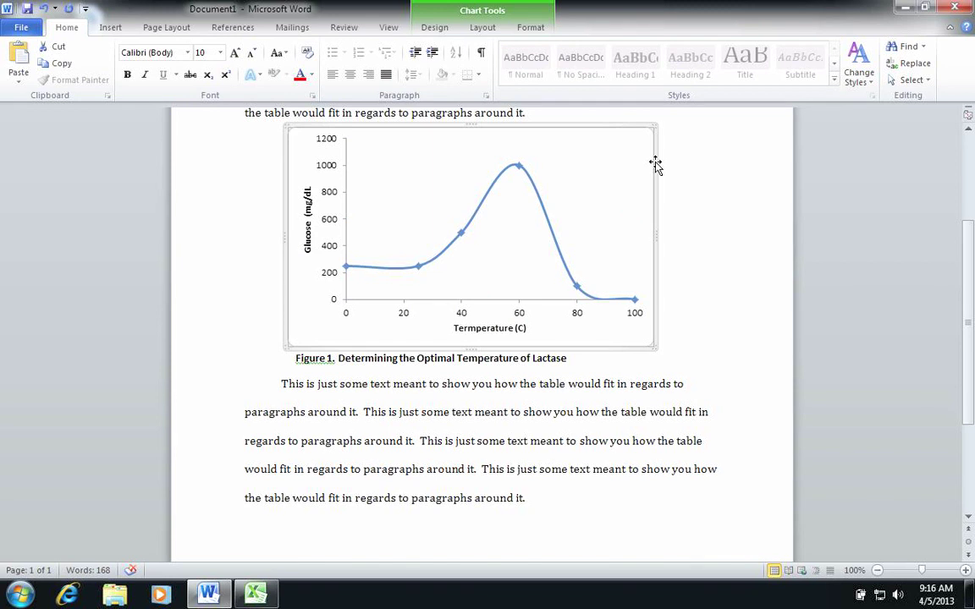
{"action": "scroll", "coordinate": [651, 237], "scroll_direction": "up", "scroll_amount": 3}
{"action": "scroll", "coordinate": [650, 264], "scroll_direction": "down", "scroll_amount": 2}
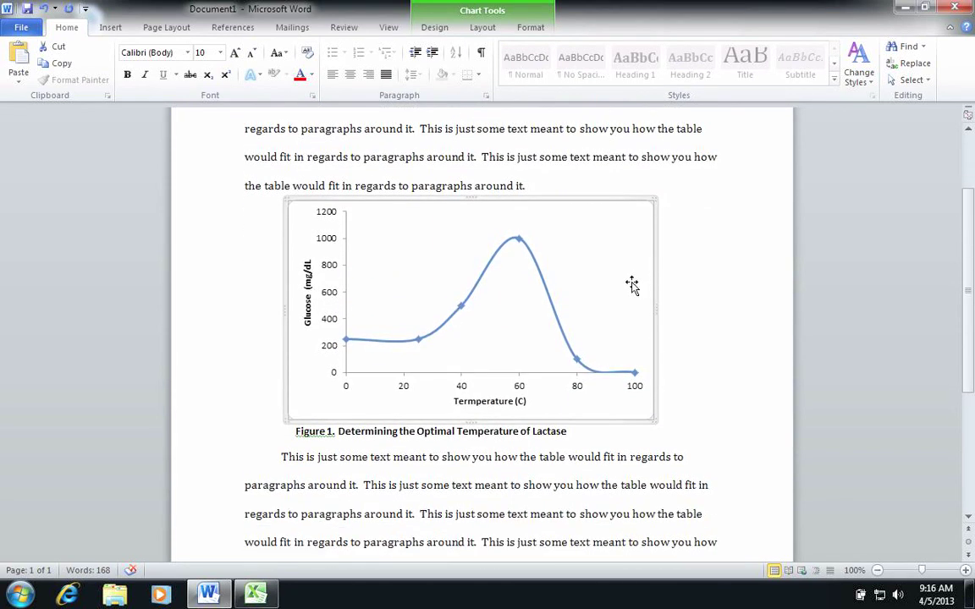
{"action": "left_click", "coordinate": [318, 431]}
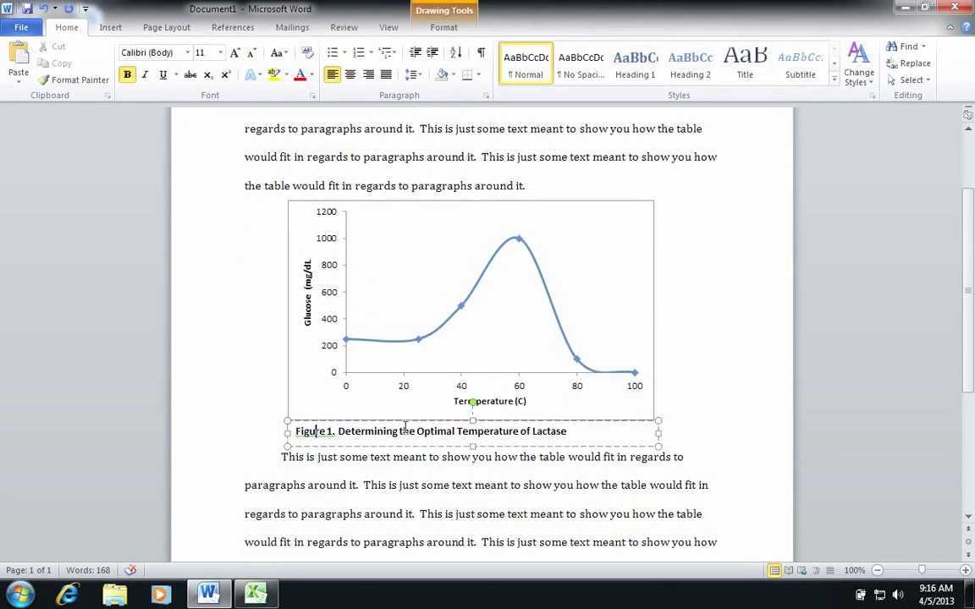
{"action": "left_click", "coordinate": [743, 408]}
{"action": "scroll", "coordinate": [742, 409], "scroll_direction": "up", "scroll_amount": 3}
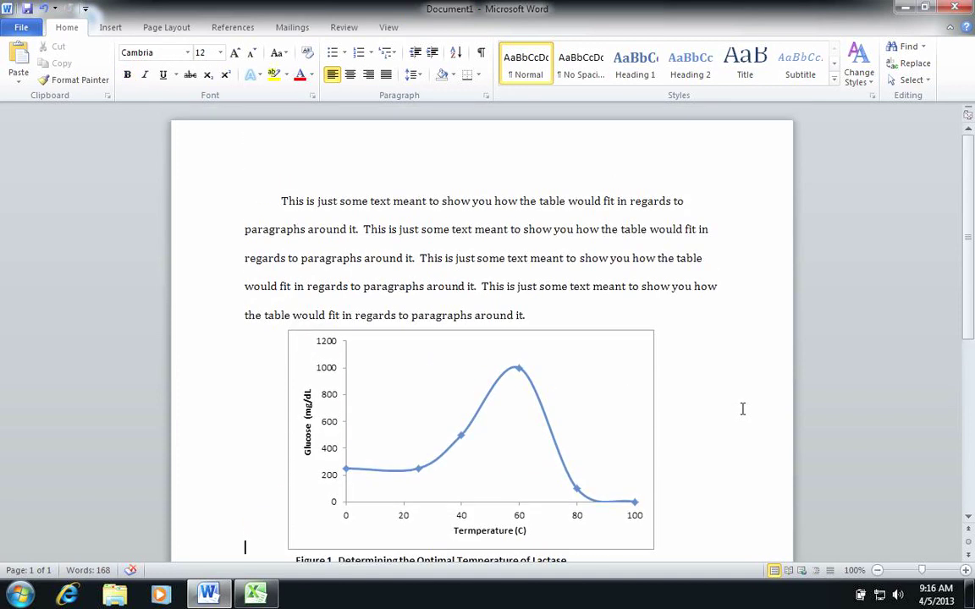